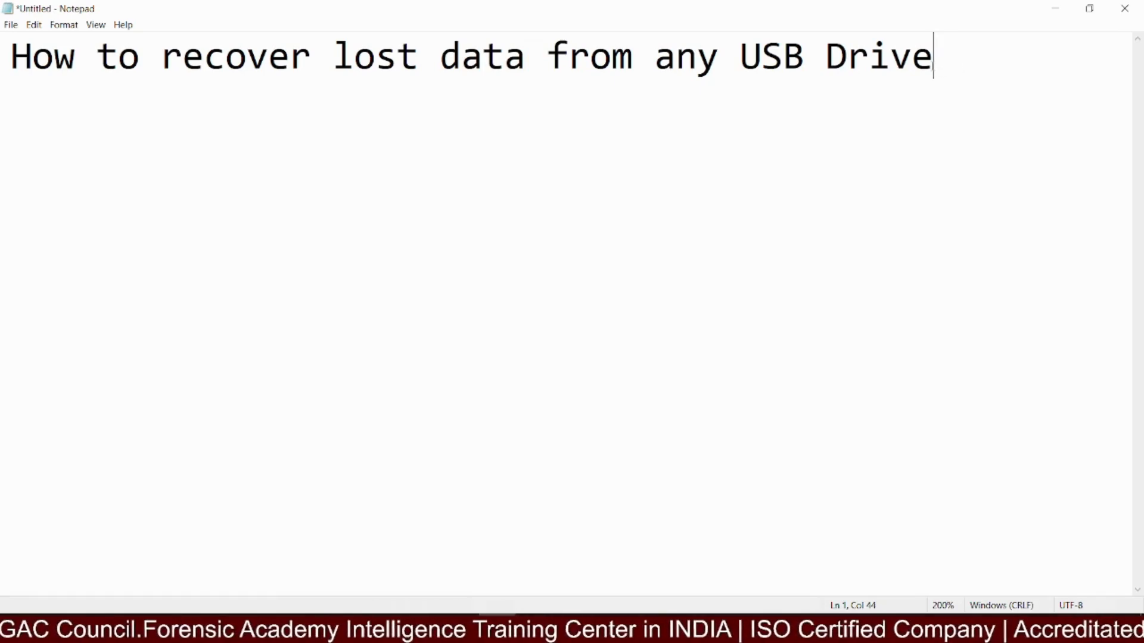
- Minimise the open windows and check the contents and free space of the SD (G:) drive in File Explorer
key("Return")
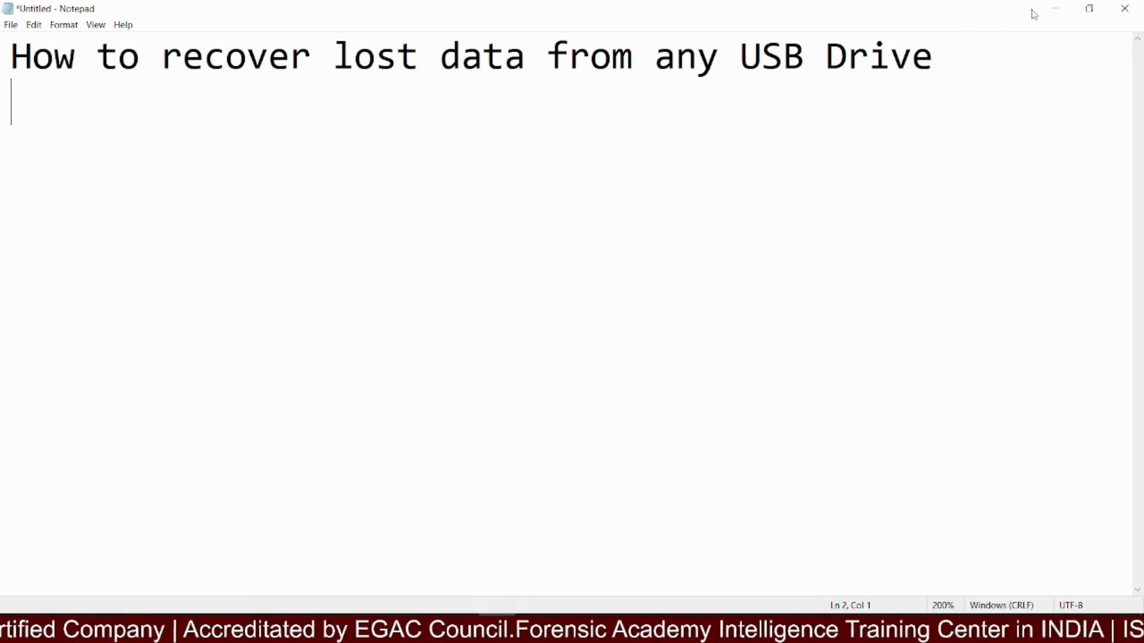
left_click(1053, 8)
left_click(1055, 8)
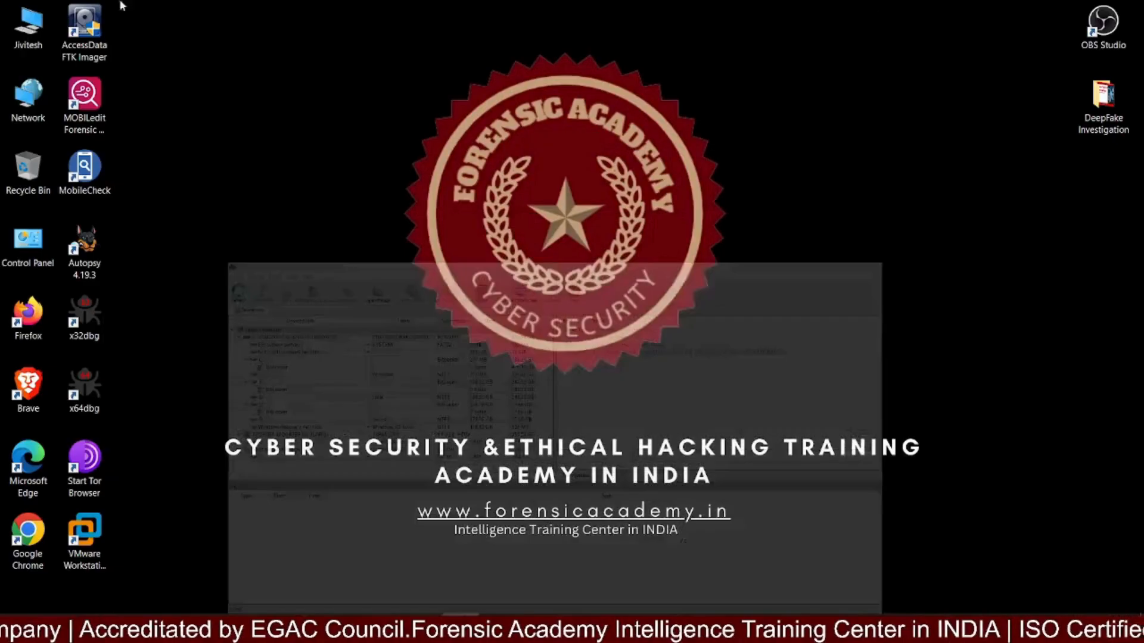
double_click(30, 23)
double_click(961, 219)
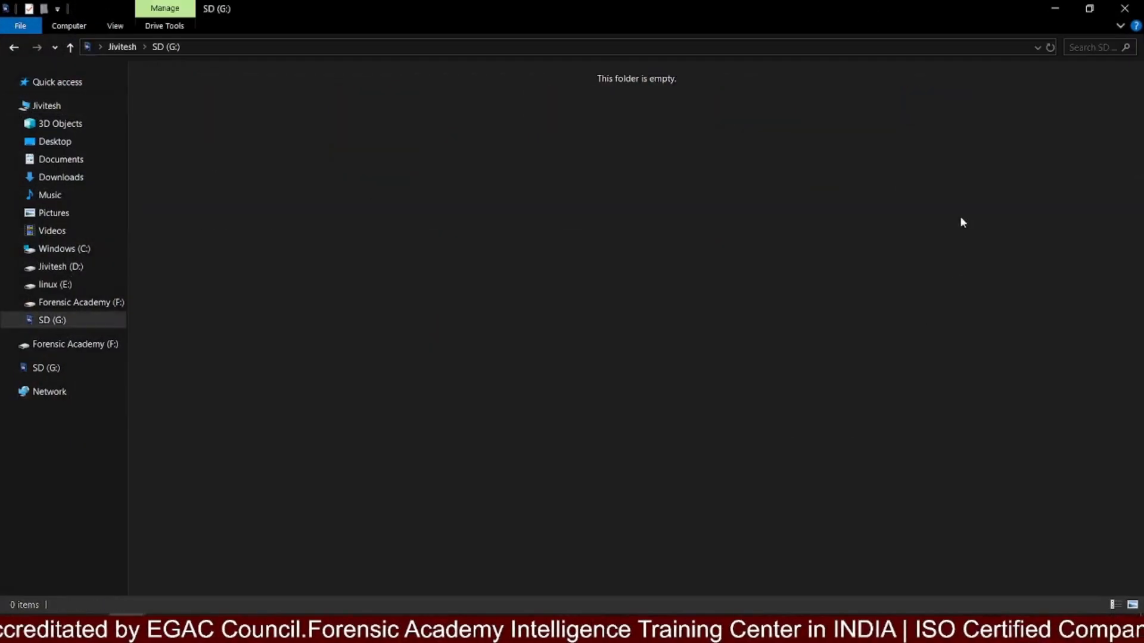
left_click(15, 48)
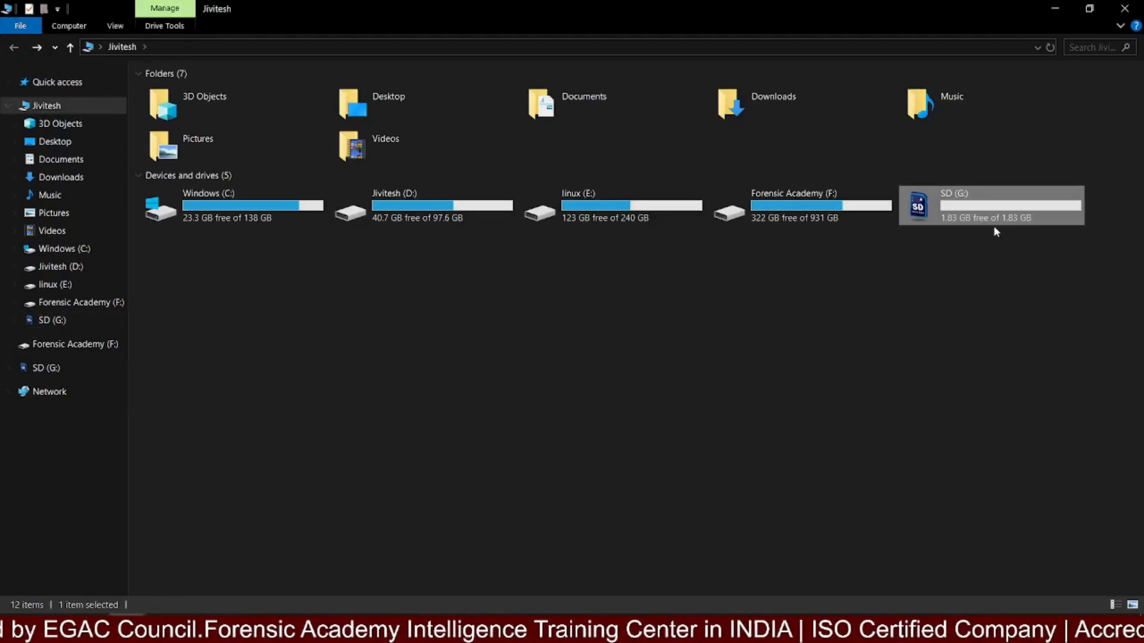
double_click(994, 226)
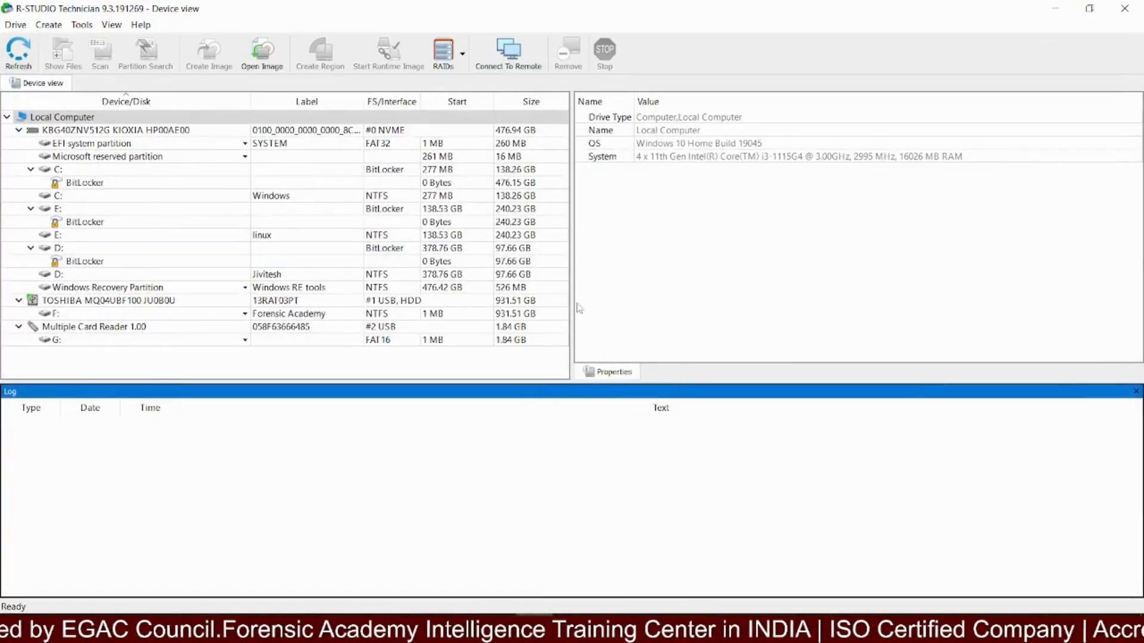
- In R-STUDIO, widen the device list and open the card reader's G: partition in a maximised hex editor
left_click_drag(575, 309, 1139, 305)
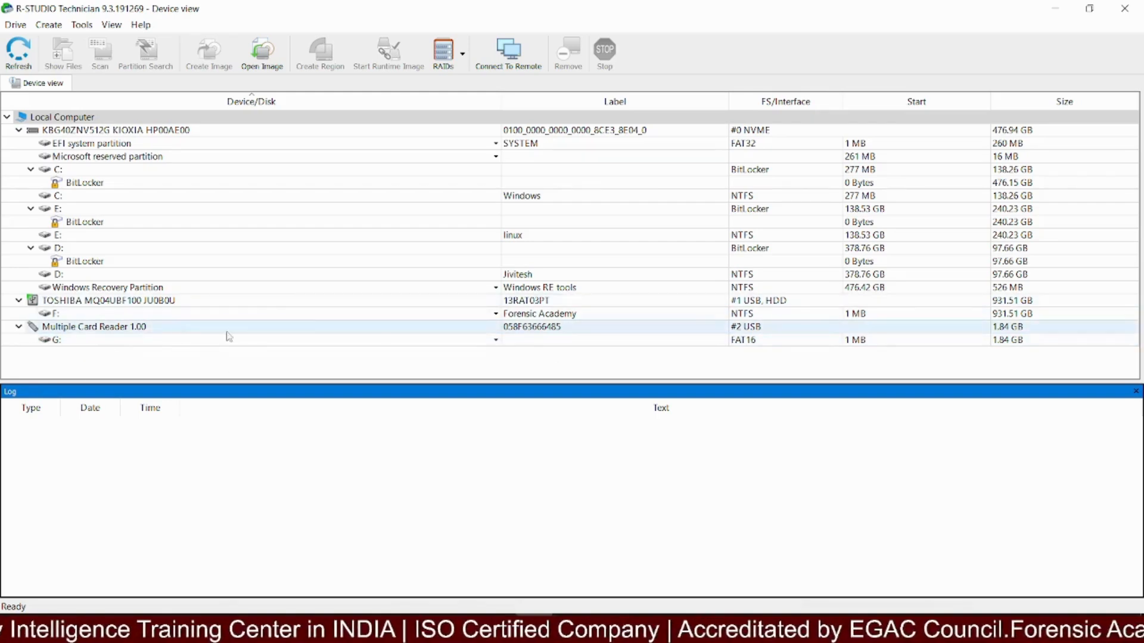
right_click(140, 341)
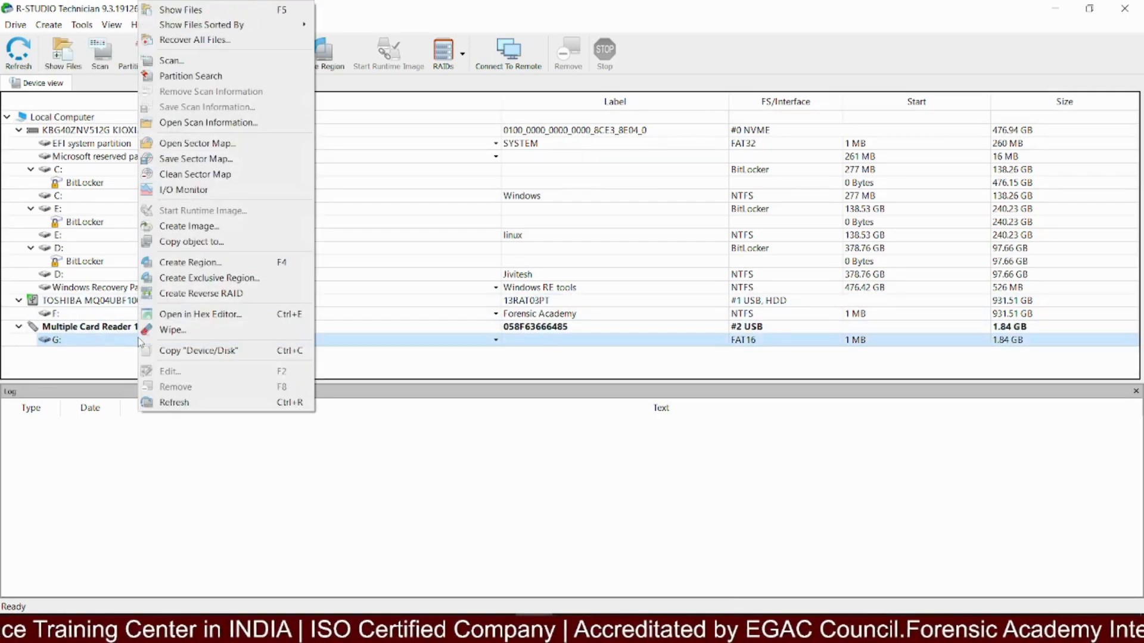
left_click(207, 315)
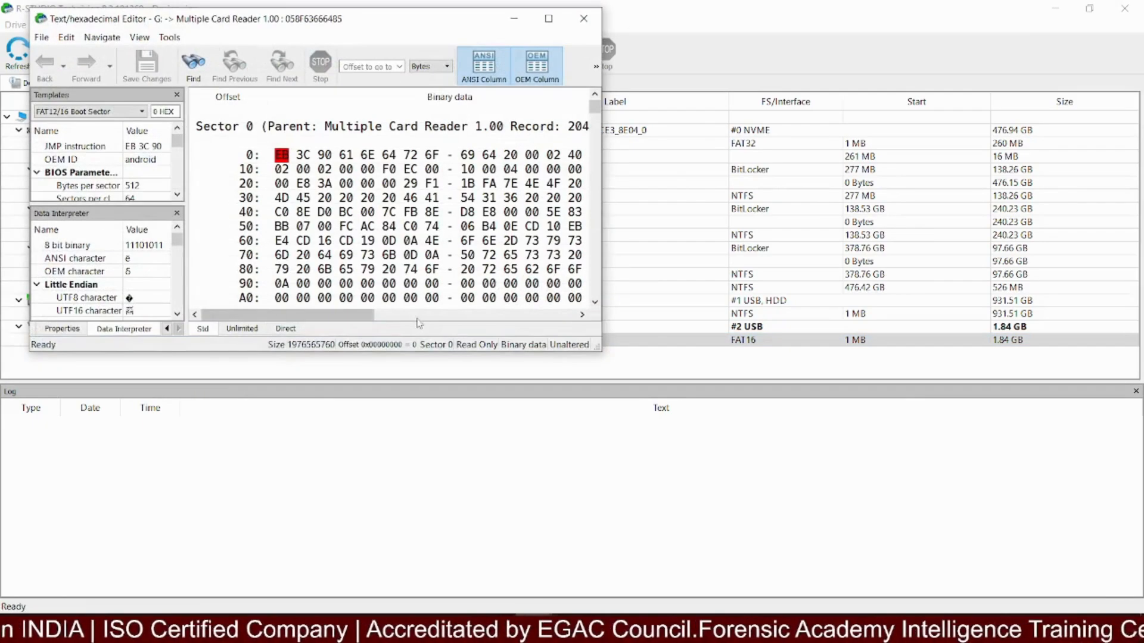
left_click(556, 16)
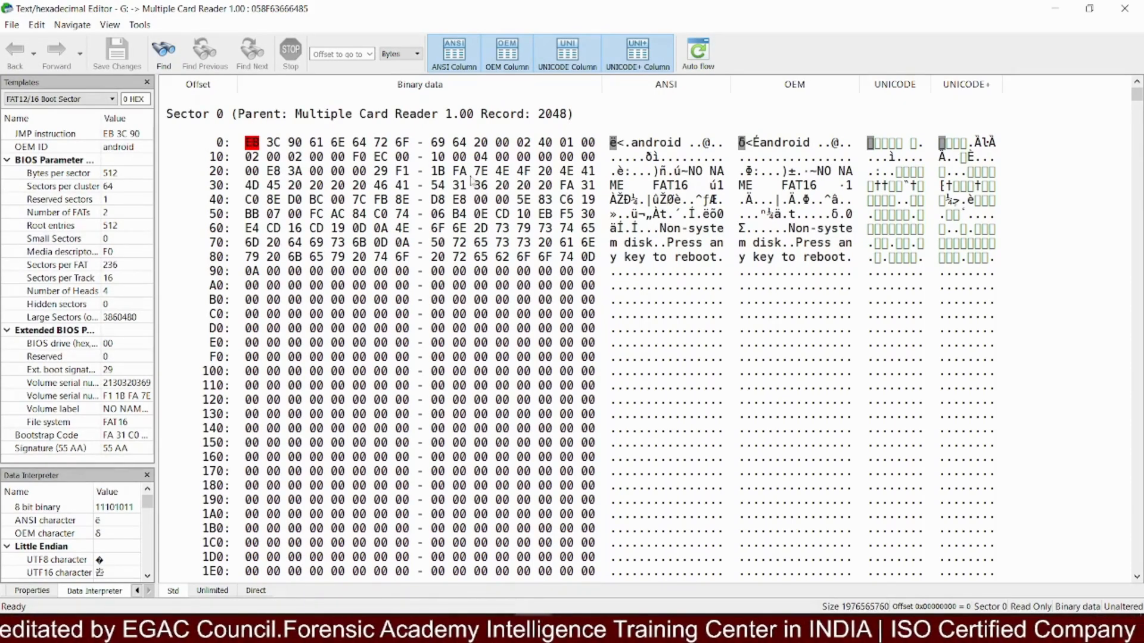
- Examine the raw hex data of the G: partition, from the boot code and zero-filled area in sector 0 to the sectors near the end
left_click_drag(251, 142, 992, 260)
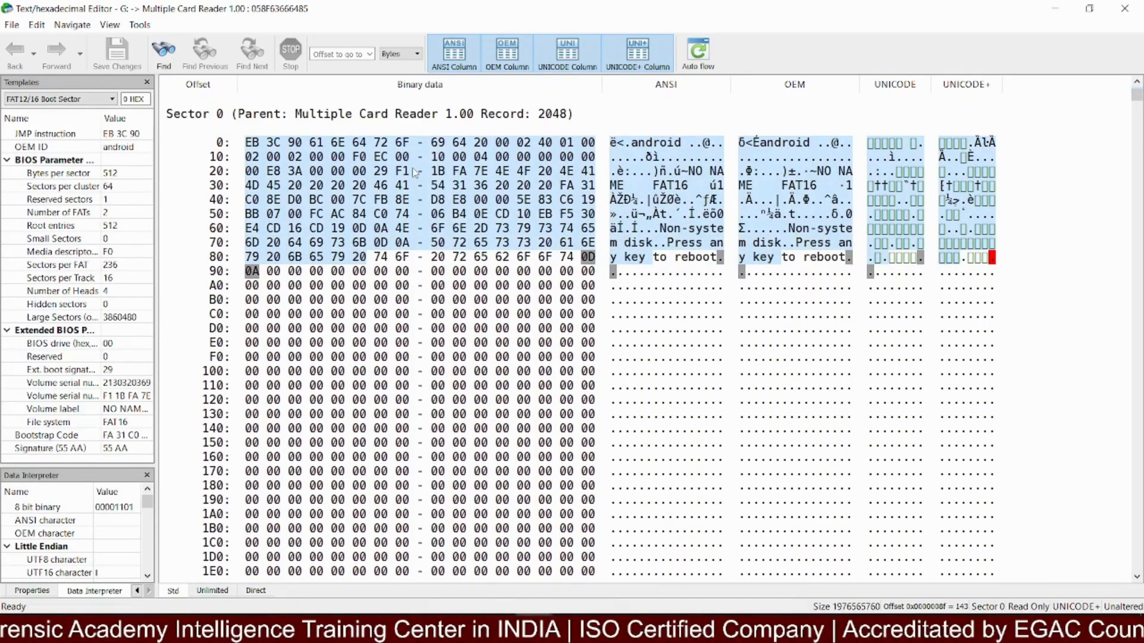
mouse_move(1137, 95)
left_mouse_down()
mouse_move(1137, 117)
mouse_move(1137, 97)
left_mouse_up()
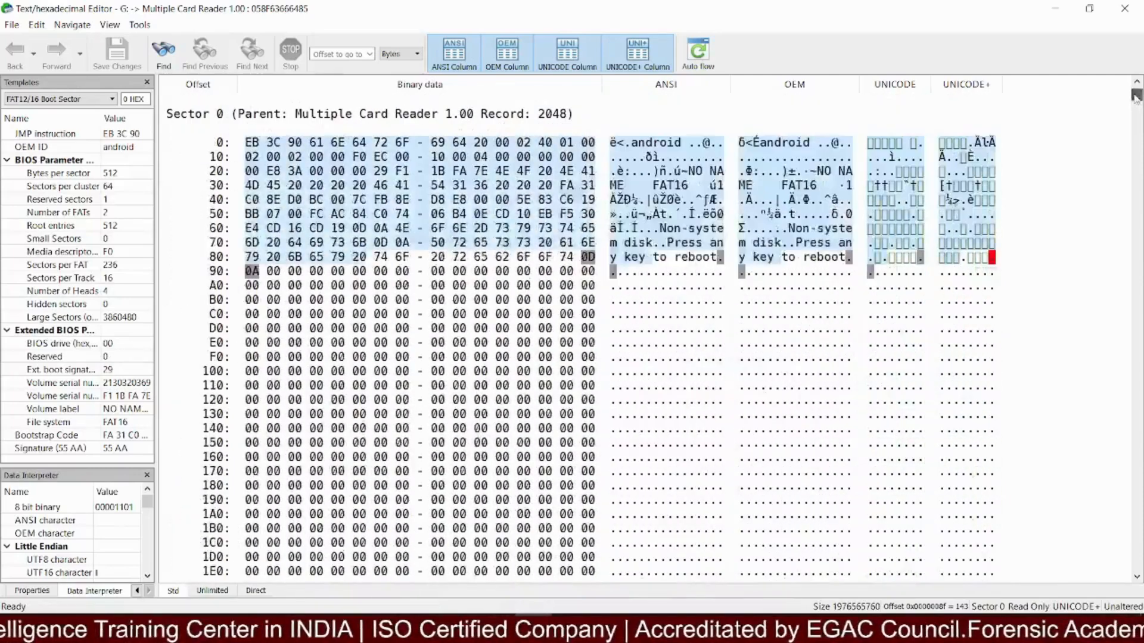
left_click_drag(253, 286, 501, 516)
scroll(500, 516, "down", 1)
left_click_drag(250, 228, 581, 495)
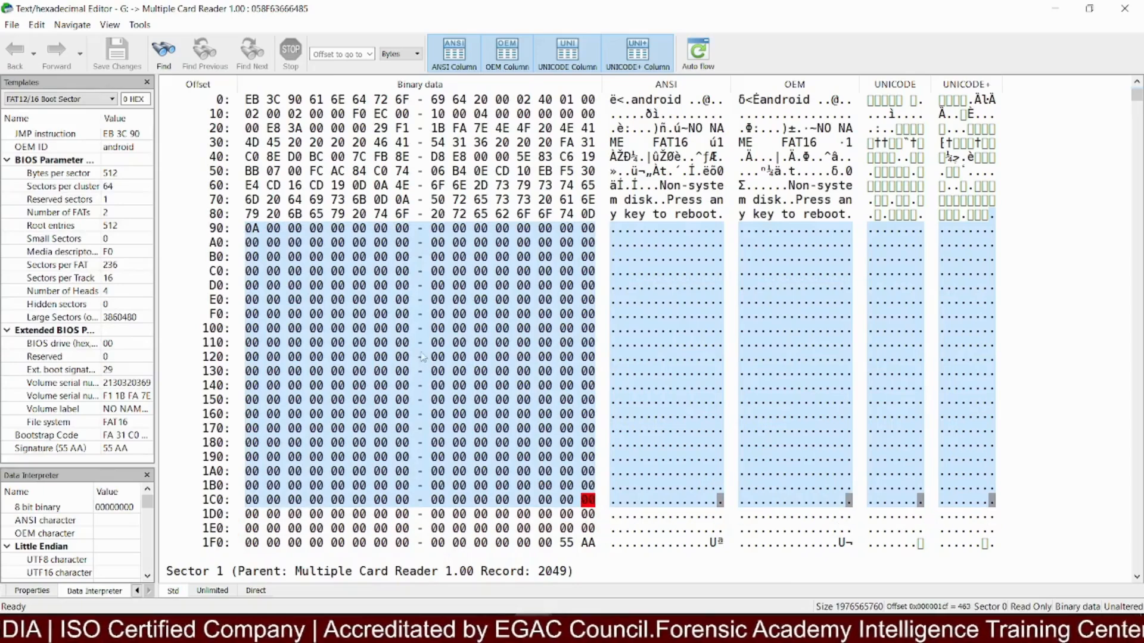
left_click(420, 357)
left_click(296, 273)
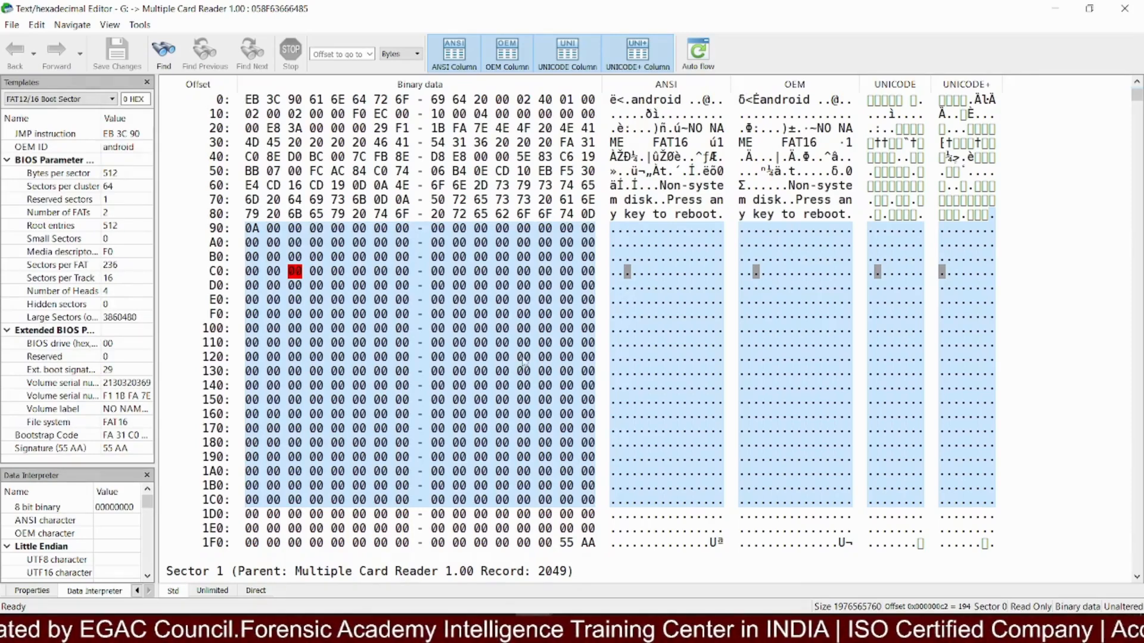
scroll(547, 316, "up", 1)
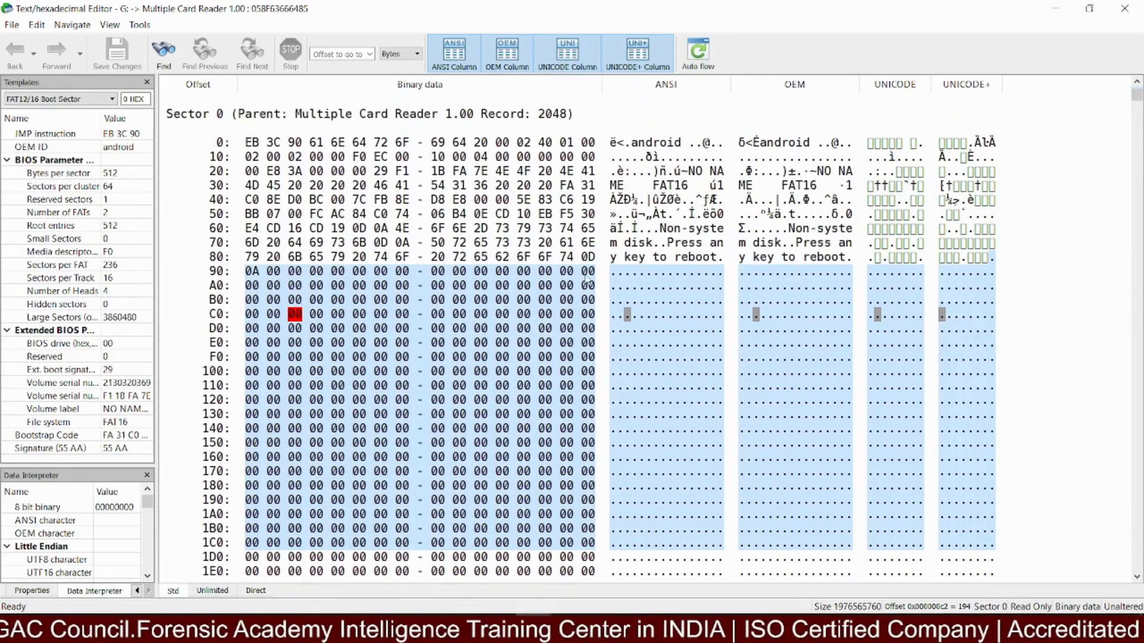
left_click_drag(273, 143, 459, 213)
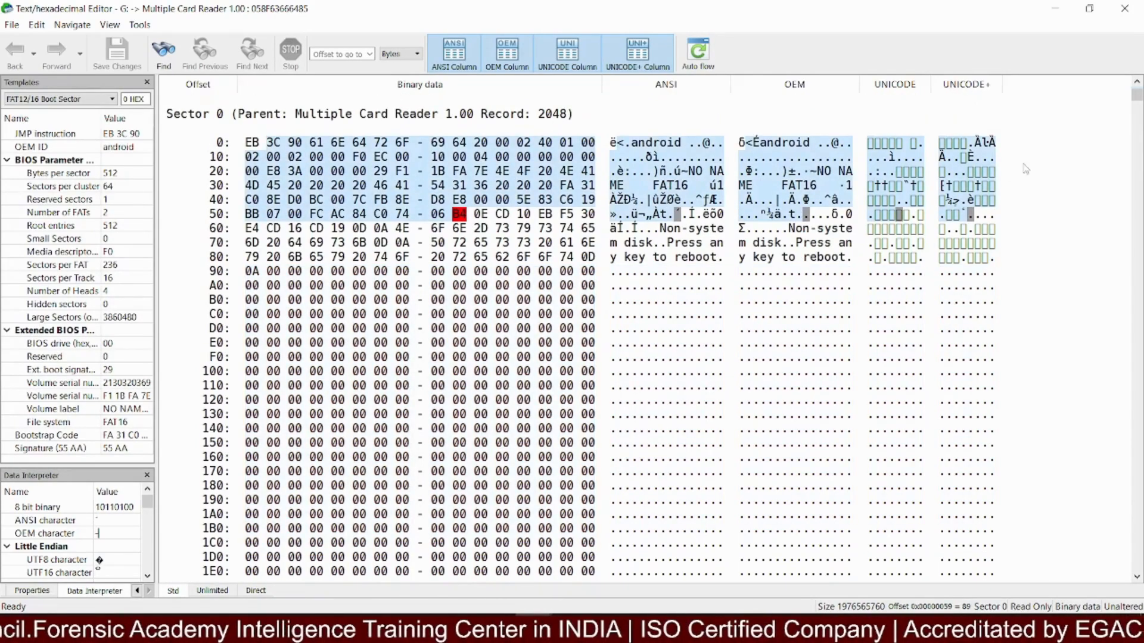
left_click_drag(1137, 95, 1137, 537)
scroll(304, 309, "down", 2)
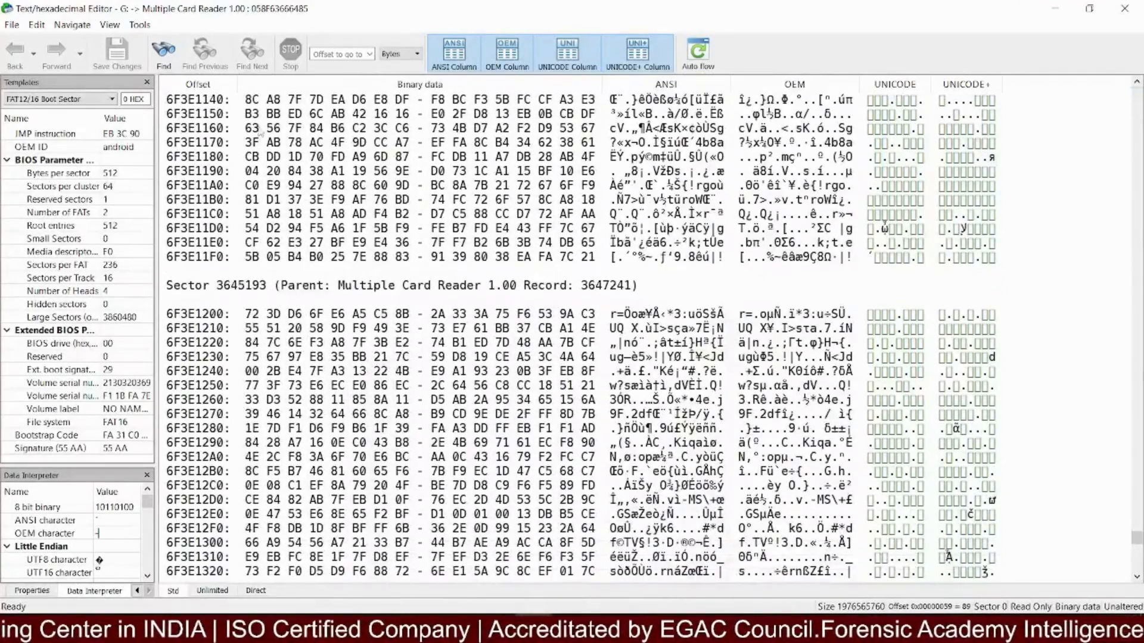
- Close the hex editor and scan the entire G: partition in detailed view with extra search for known file types, showing the scan map beside the device list
double_click(808, 12)
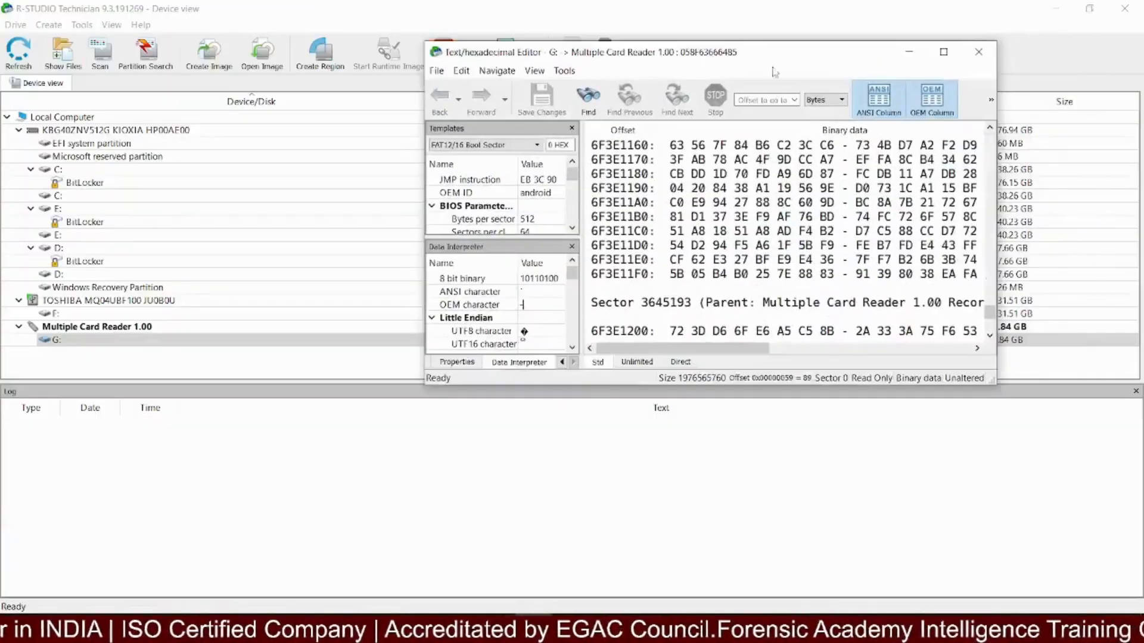
left_click(979, 53)
right_click(113, 340)
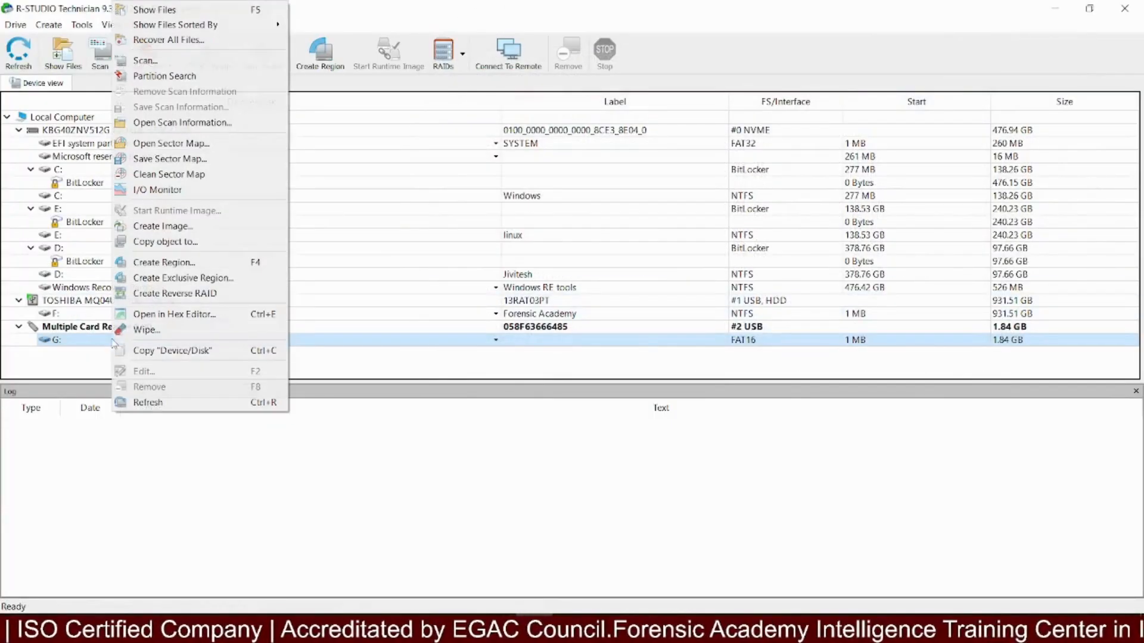
left_click(146, 61)
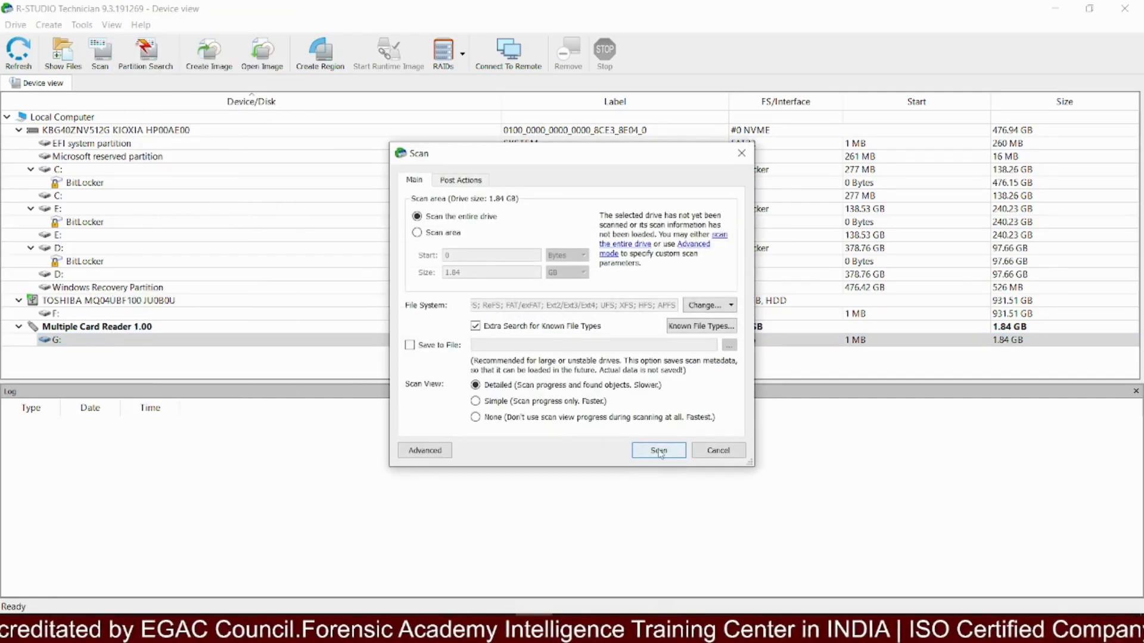
left_click(659, 451)
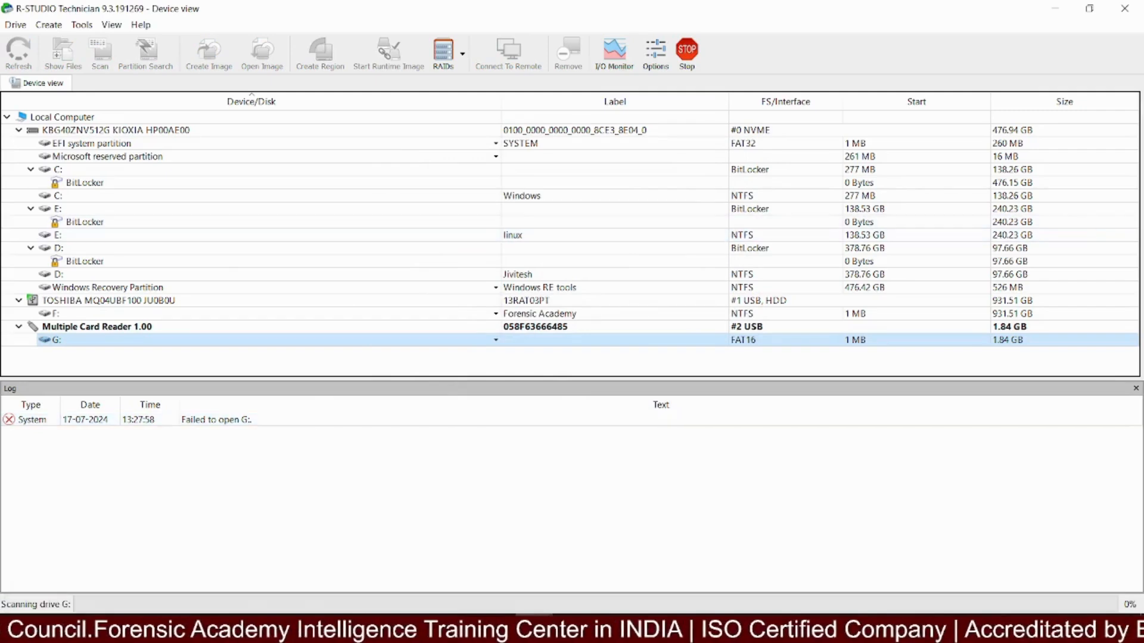
left_click_drag(1138, 223, 496, 201)
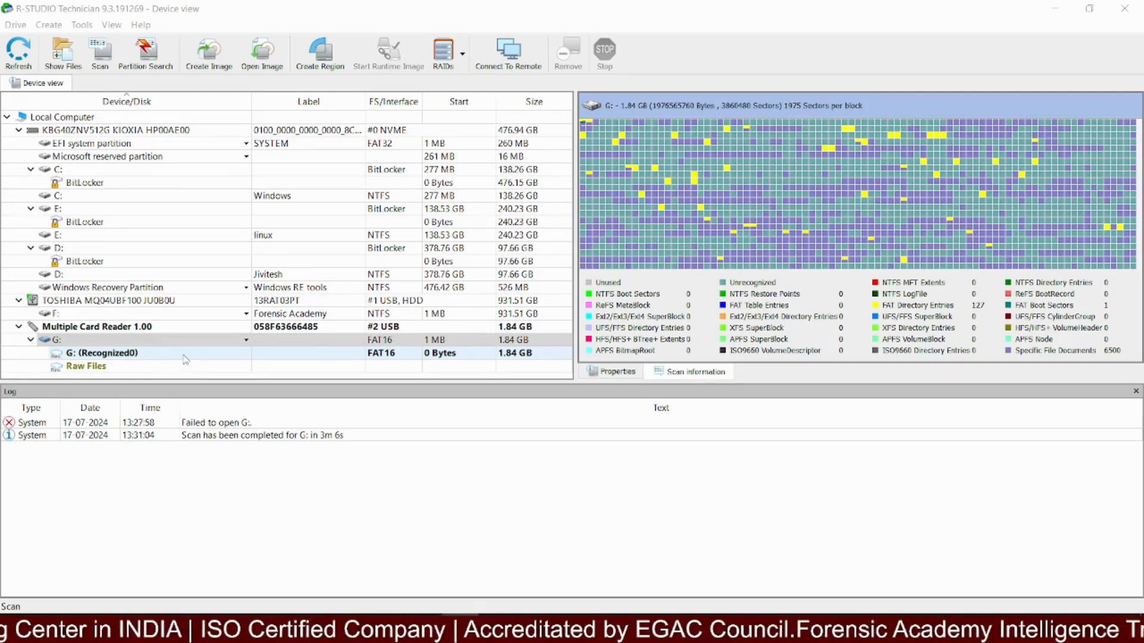
- Open the recognized G: partition, look through its deleted files and list the contents of the first New folder under Root
double_click(145, 356)
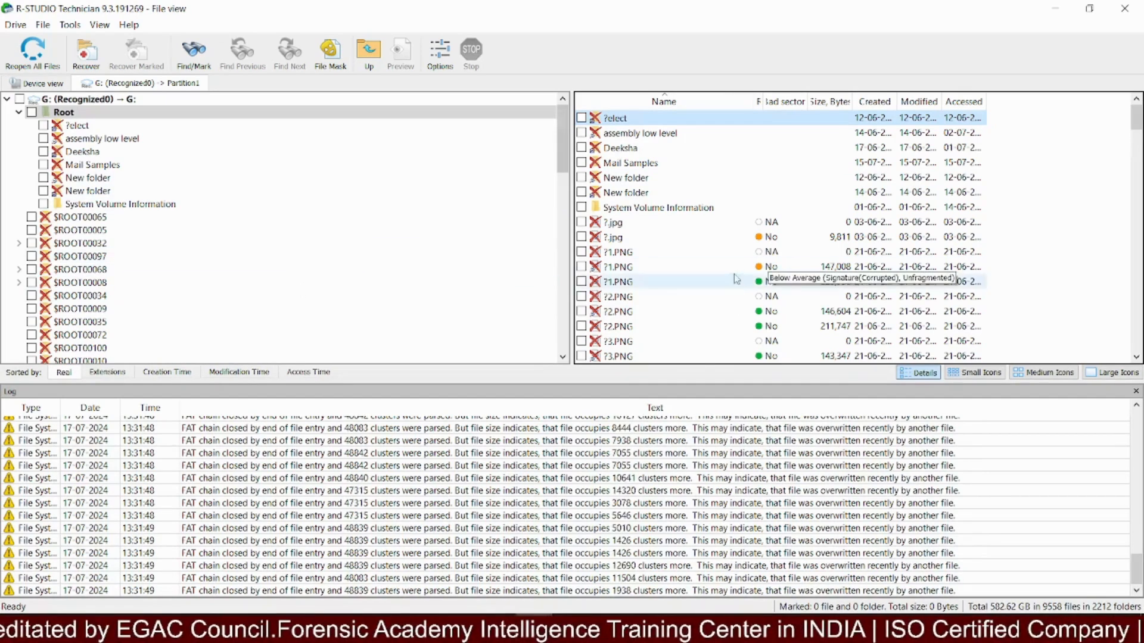
scroll(723, 285, "down", 3)
scroll(723, 277, "up", 3)
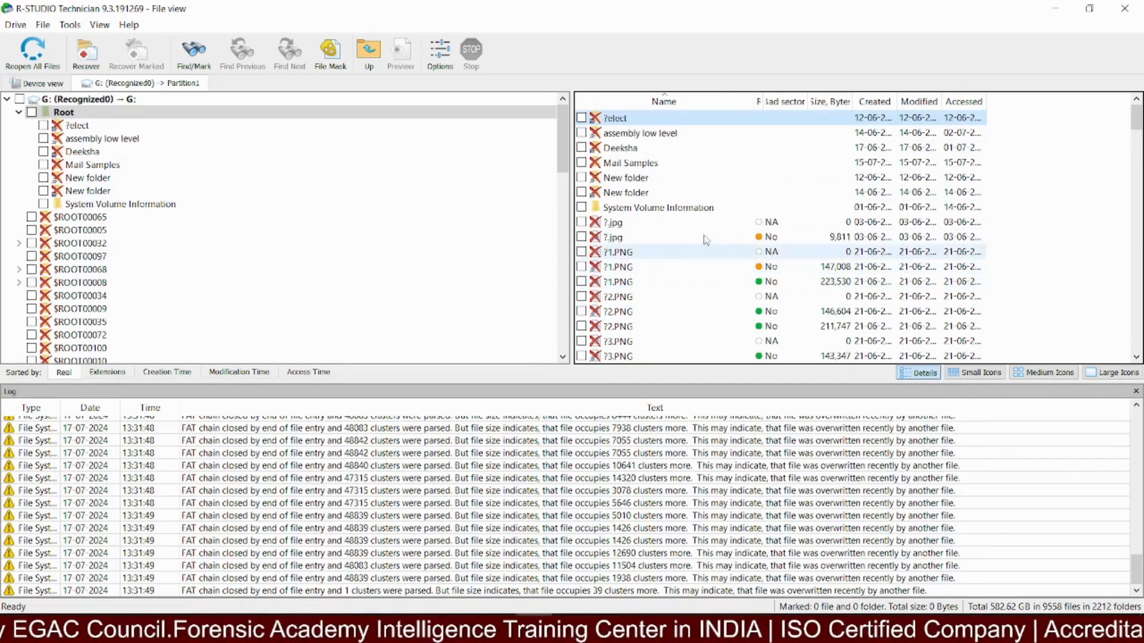
scroll(768, 202, "down", 2)
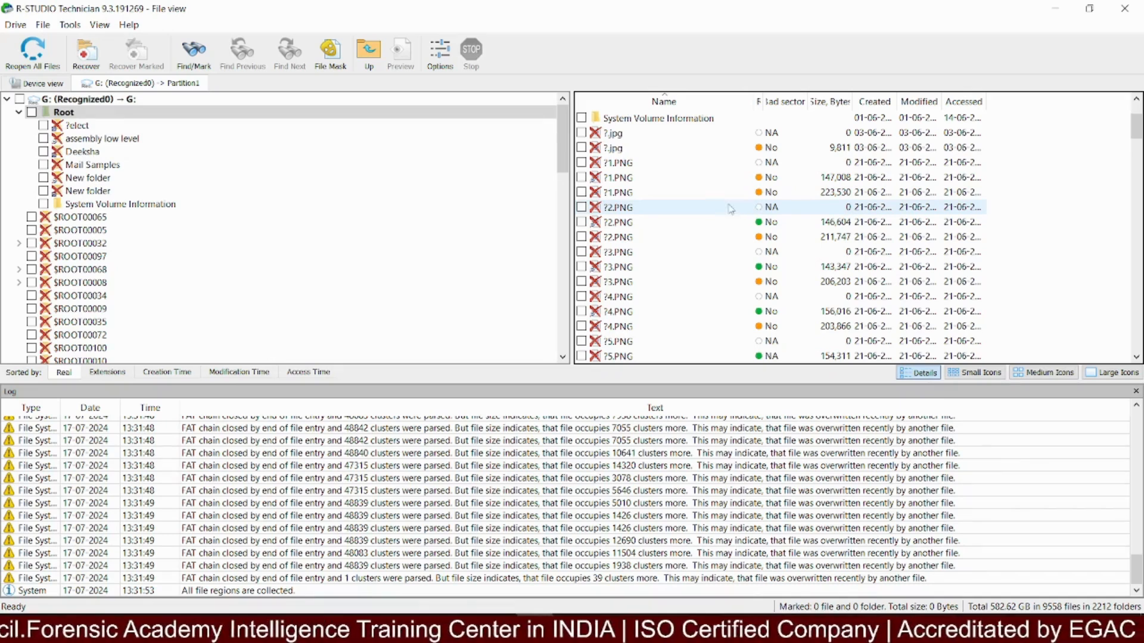
left_click(485, 177)
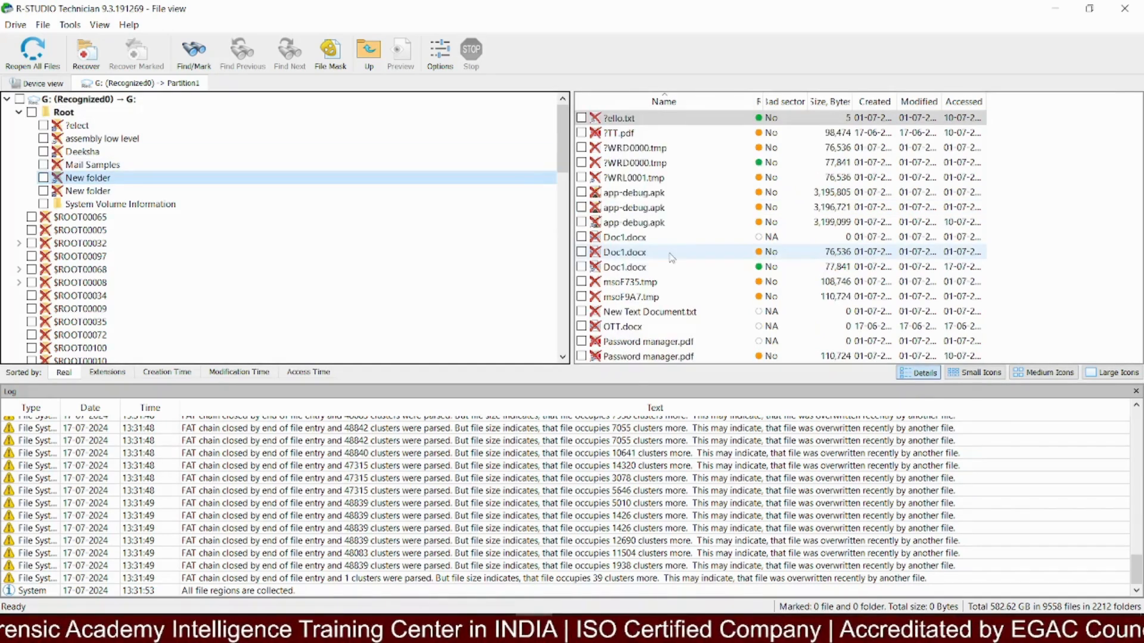
- Recover the 110,724-byte Password manager.pdf to the Desktop folder, keeping the default recovery options
left_click(651, 356)
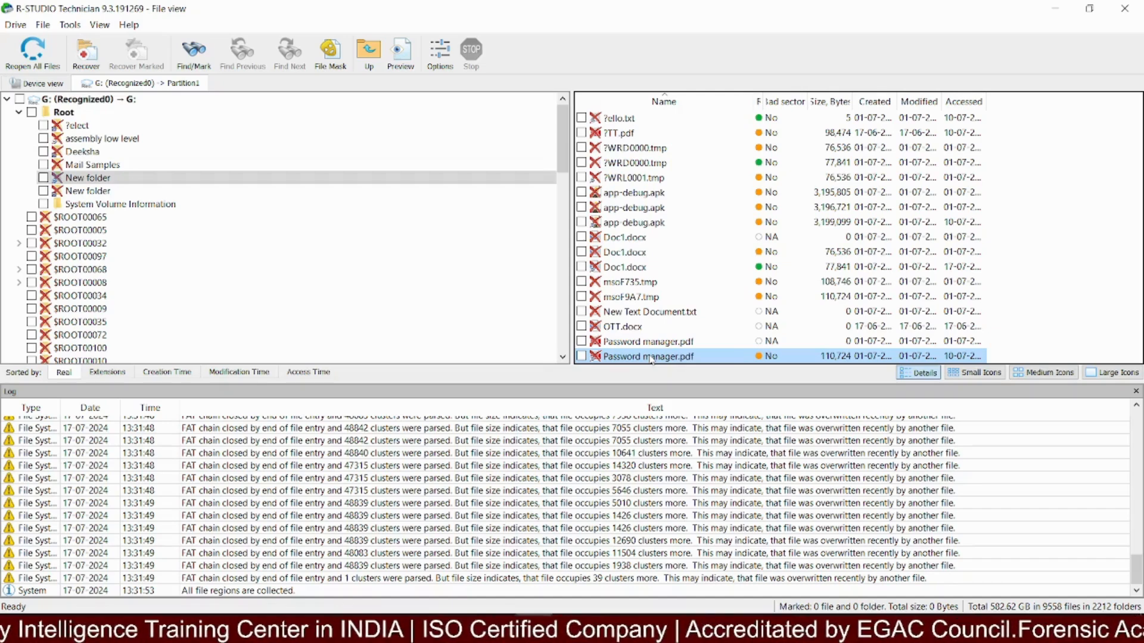
right_click(639, 357)
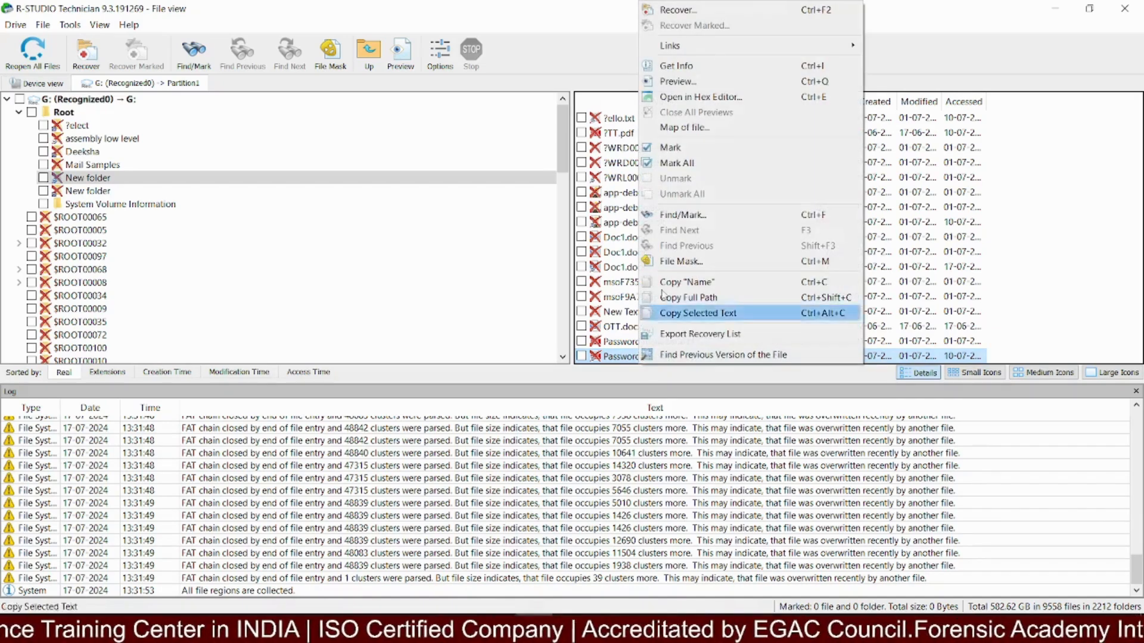
left_click(690, 12)
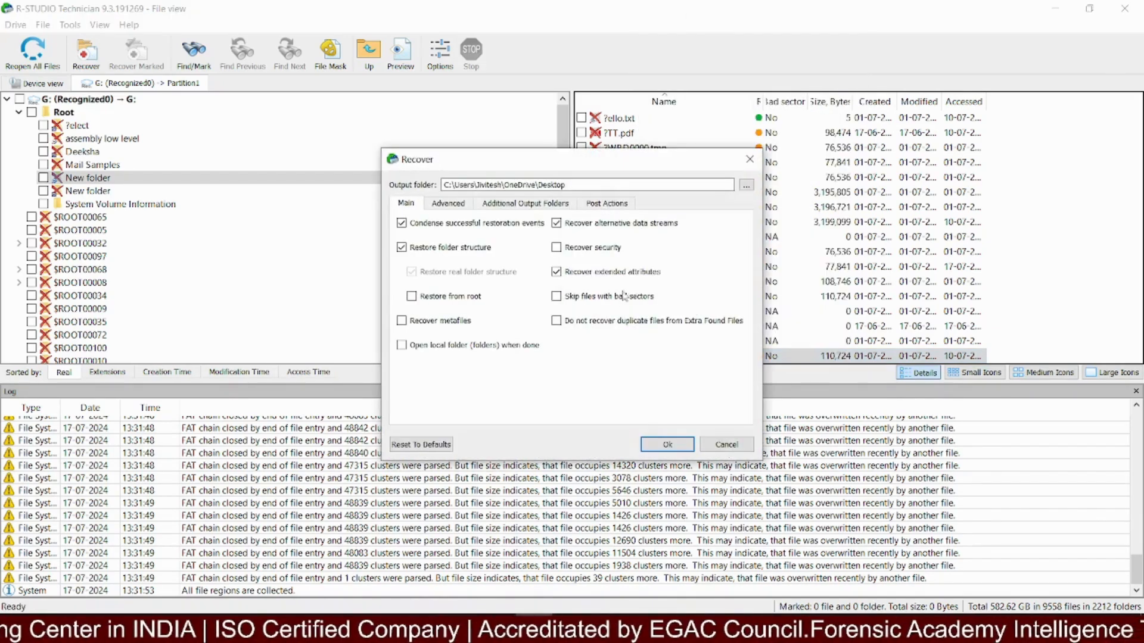
left_click(746, 185)
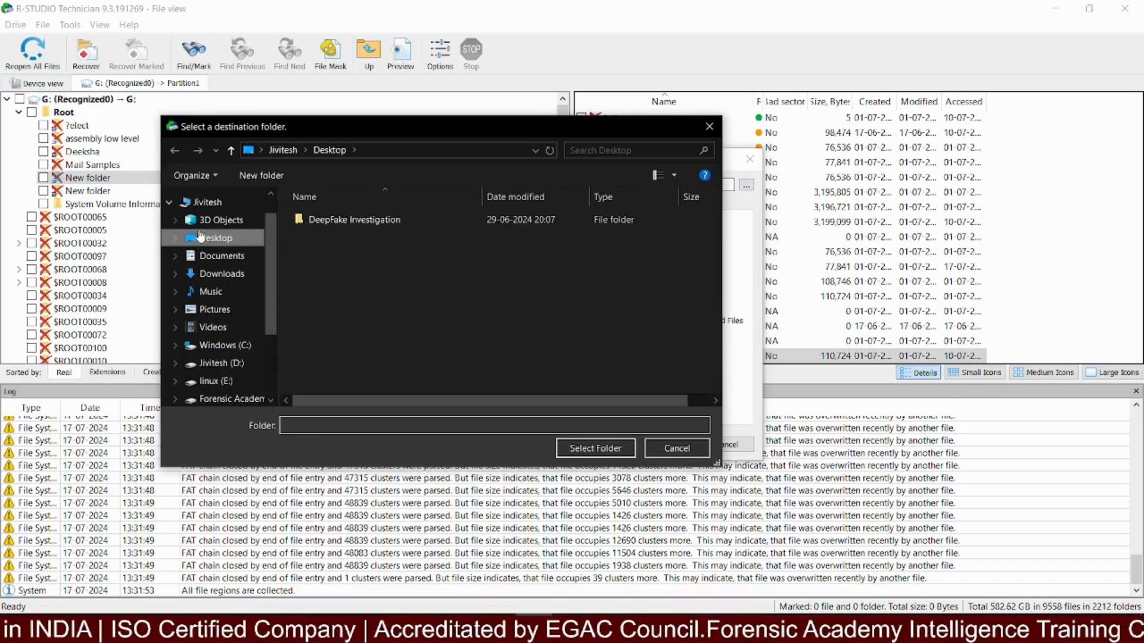
left_click(622, 450)
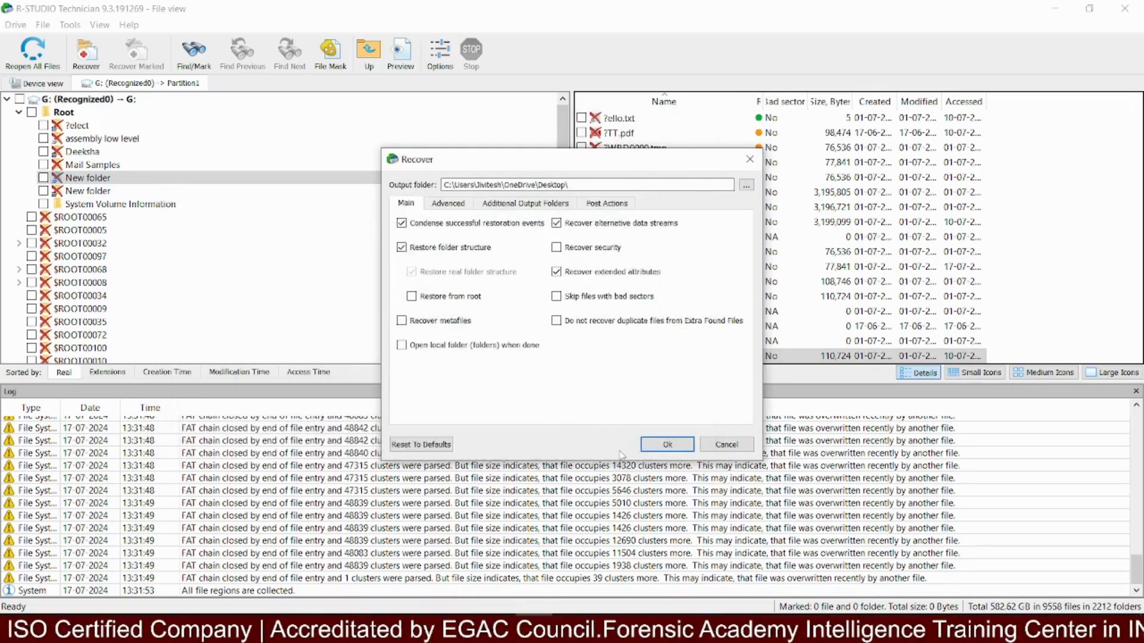
left_click(649, 445)
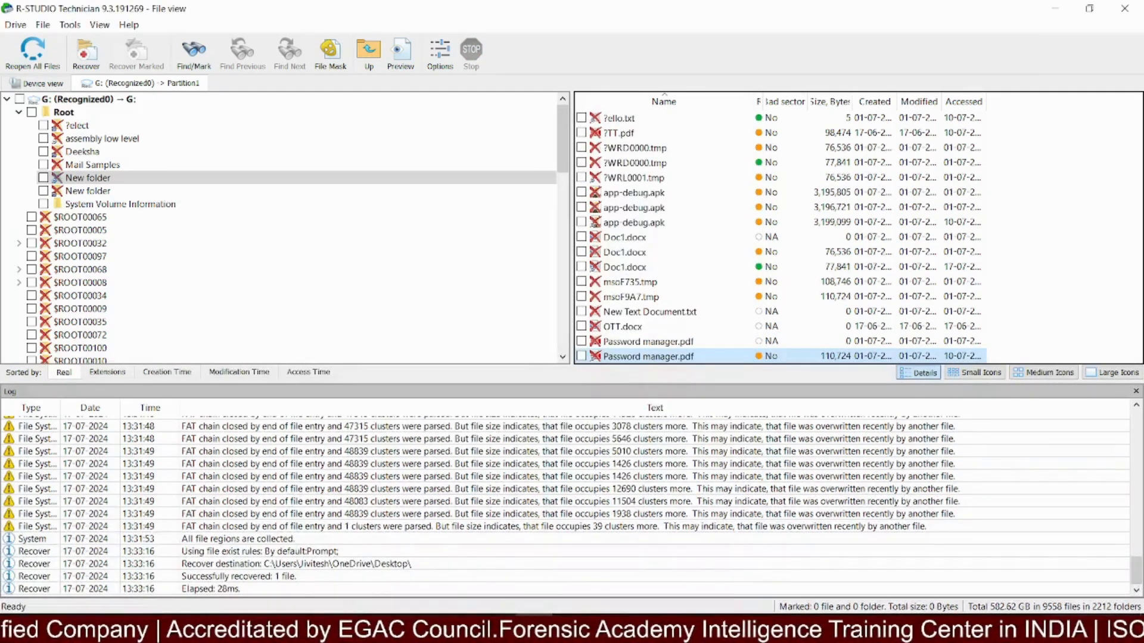
- Show the desktop and move the recovered Password manager.pdf to an empty area away from the other icons
left_click(1049, 7)
left_click(1046, 6)
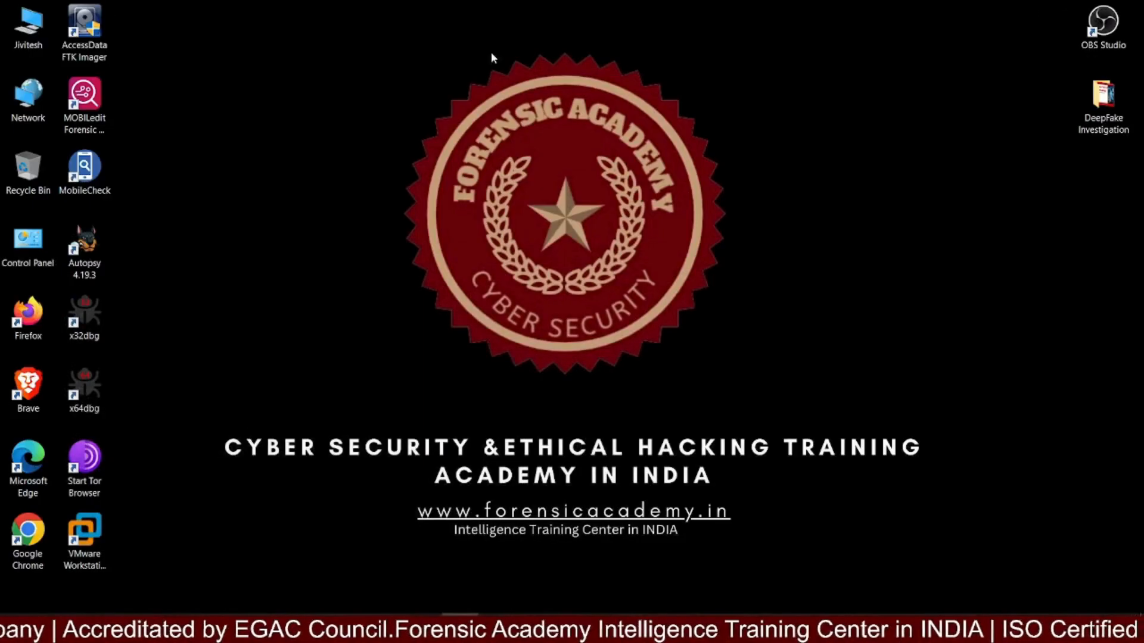
right_click(408, 154)
left_click(447, 186)
left_click_drag(149, 49, 257, 191)
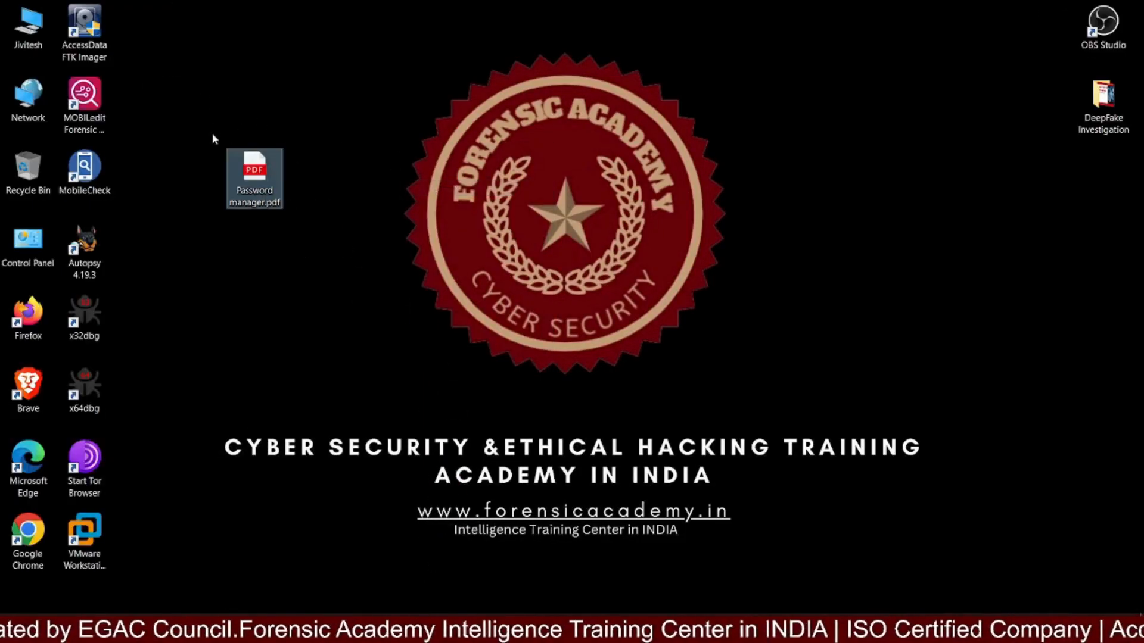
- Open the recovered Password manager.pdf with Google Chrome
right_click(258, 179)
mouse_move(339, 306)
left_click(524, 340)
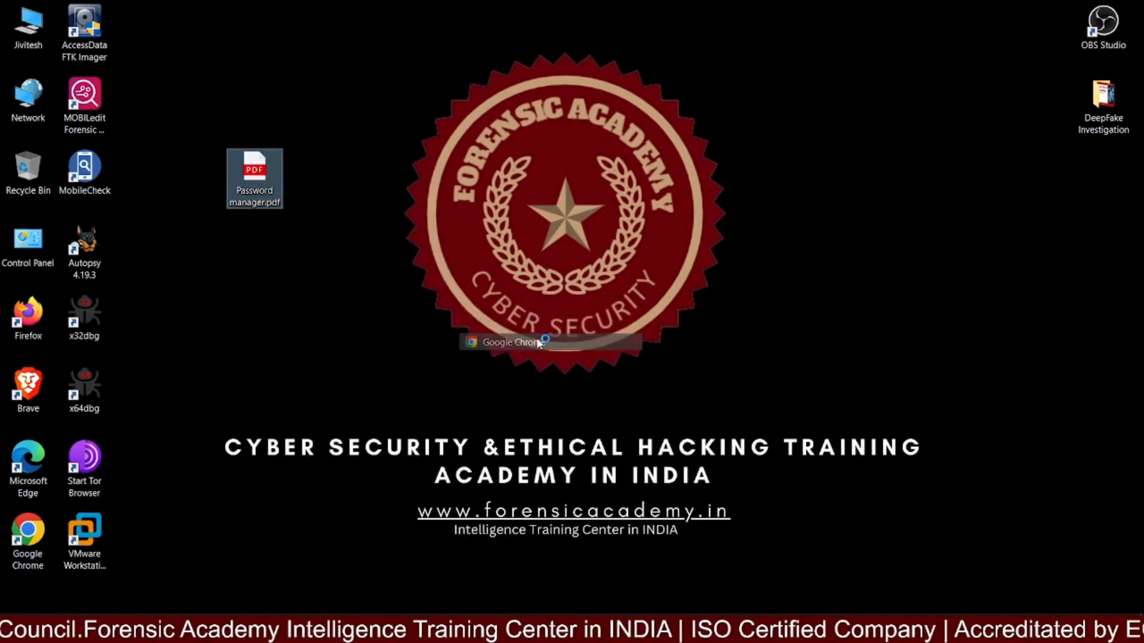